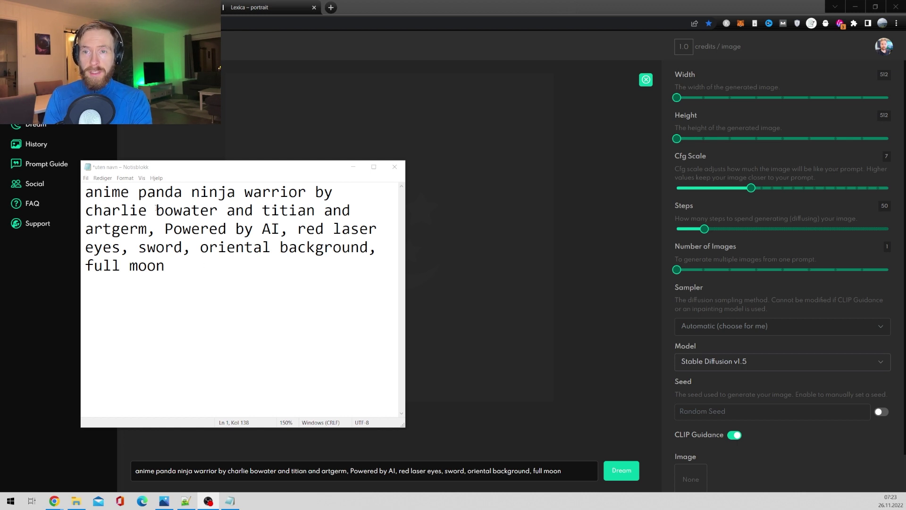
# Step: Minimize the Notepad prompt notes to reveal DreamStudio with the panda ninja prompt
pyautogui.click(353, 167)
pyautogui.click(717, 361)
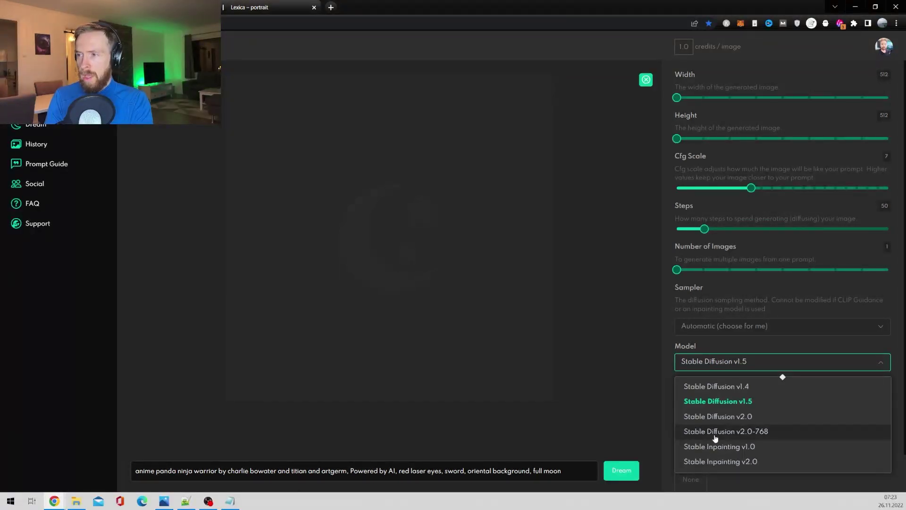
# Step: Render the panda ninja prompt with Stable Diffusion v2.0-768 at width 768, then select the prompt
pyautogui.click(715, 438)
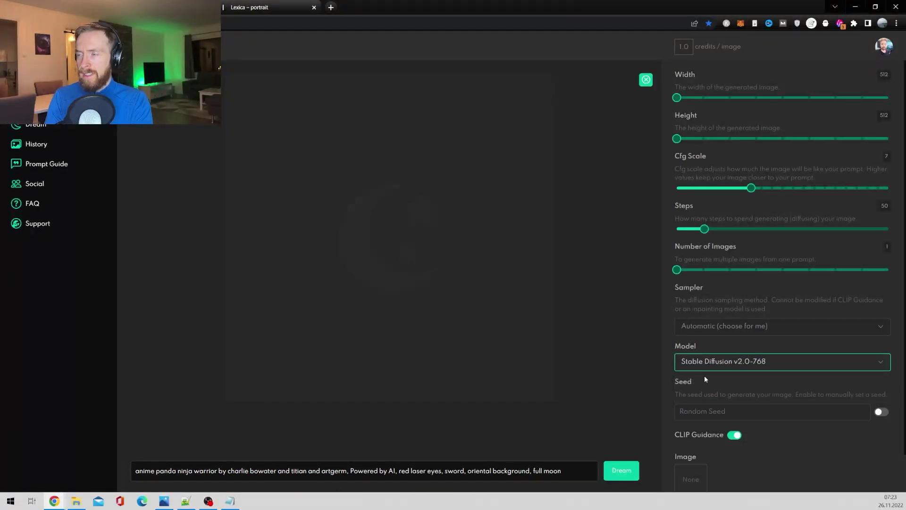
pyautogui.moveTo(677, 97); pyautogui.dragTo(777, 97)
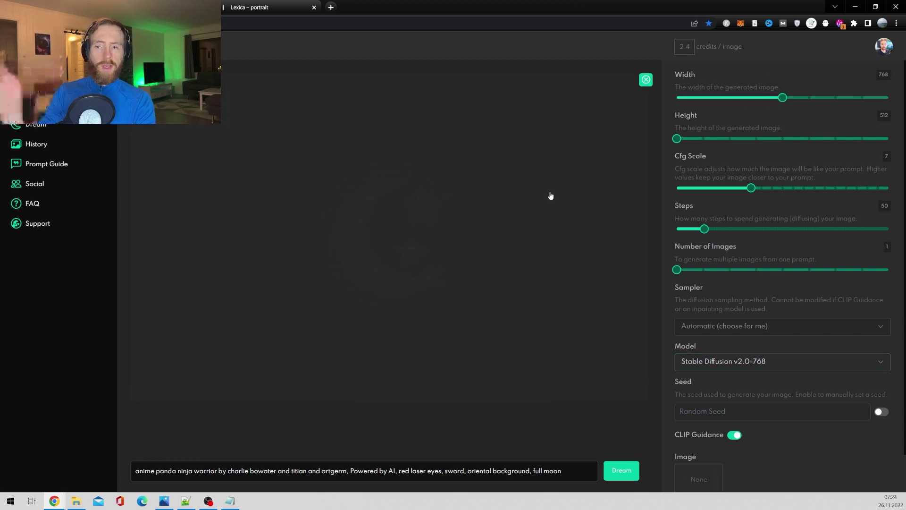
pyautogui.click(618, 472)
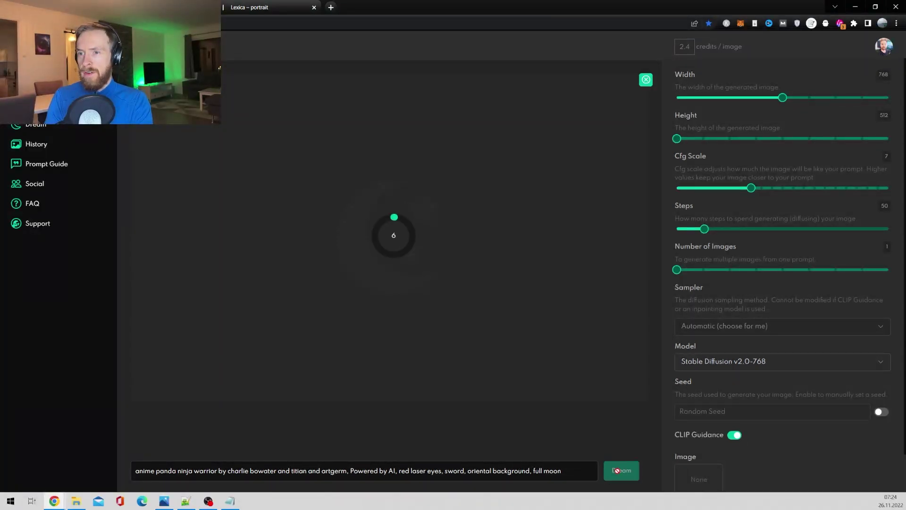
pyautogui.moveTo(561, 470); pyautogui.dragTo(135, 471)
pyautogui.hotkey('ctrl', 'c')
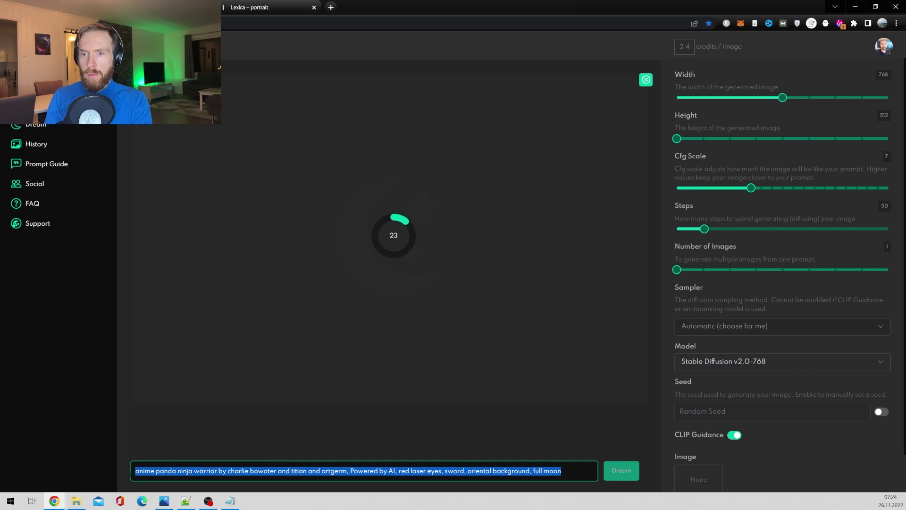
# Step: Send Midjourney /imagine with the pasted panda ninja prompt plus --v 4 --ar 3:2
pyautogui.hotkey('ctrl', 'Tab')
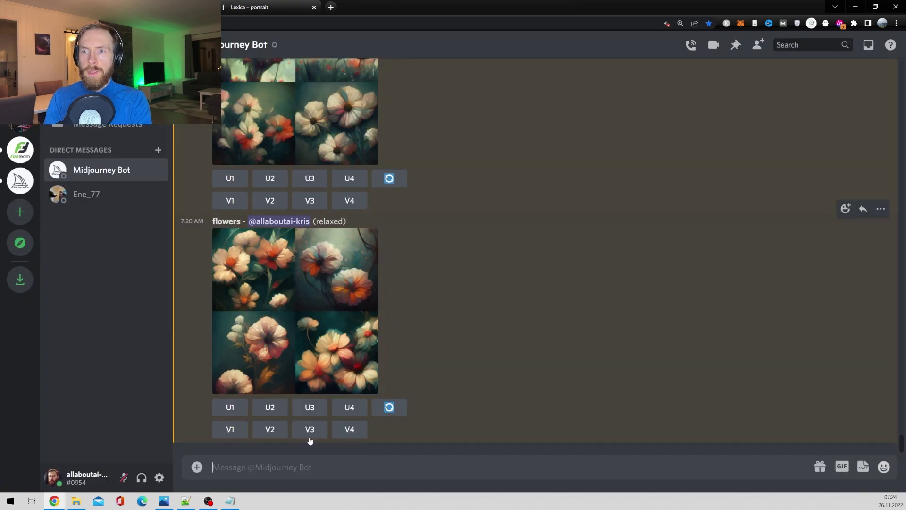
pyautogui.write('/ima')
pyautogui.press('Tab')
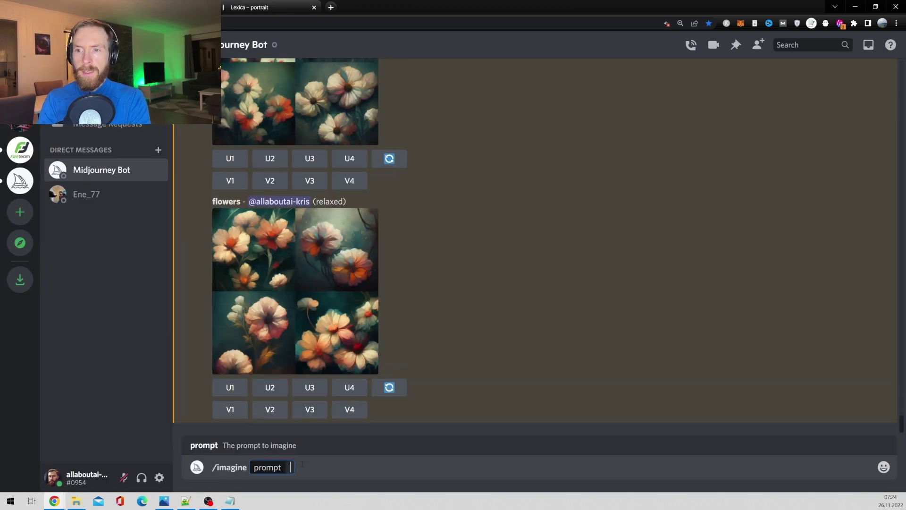
pyautogui.hotkey('ctrl', 'v')
pyautogui.write('--v')
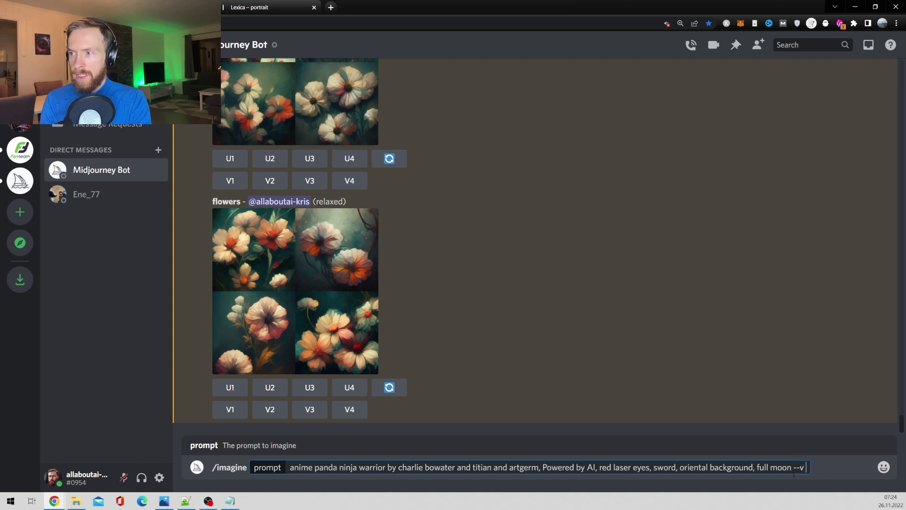
pyautogui.write(' 4 --ar')
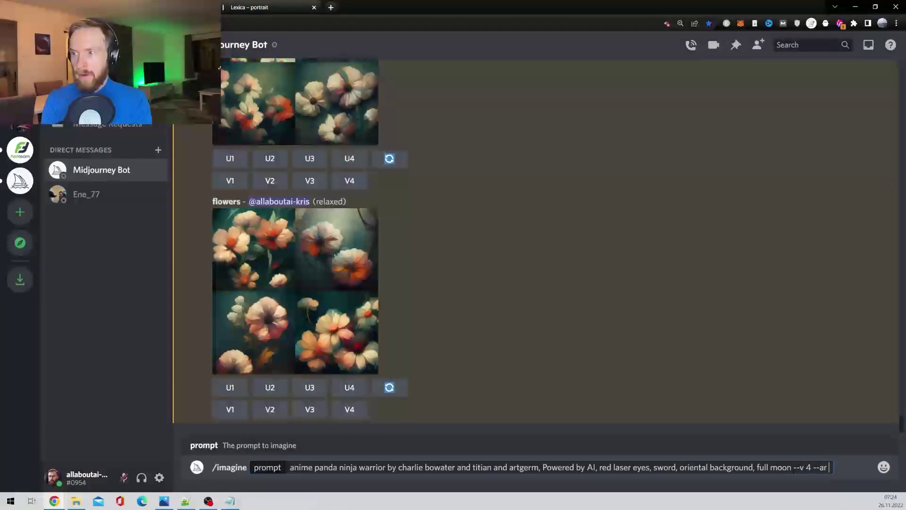
pyautogui.write(' 3:2')
pyautogui.press('Return')
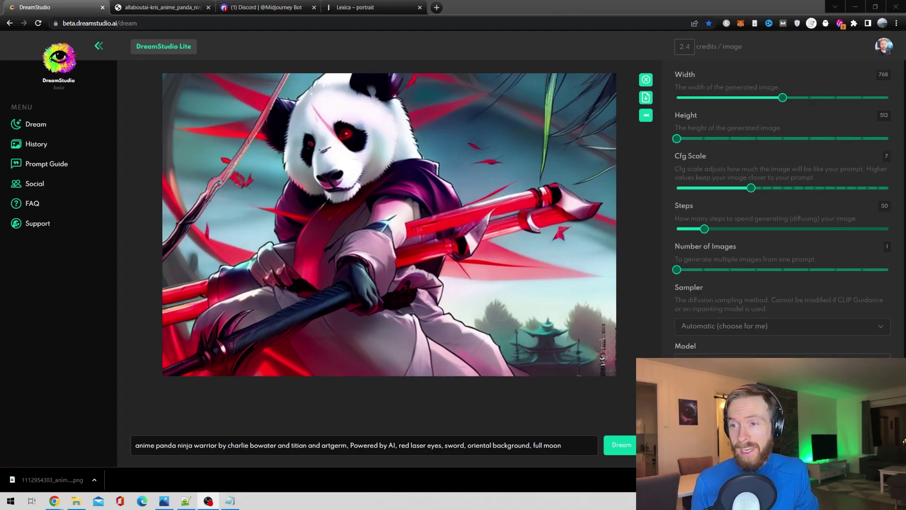
pyautogui.moveTo(401, 265)
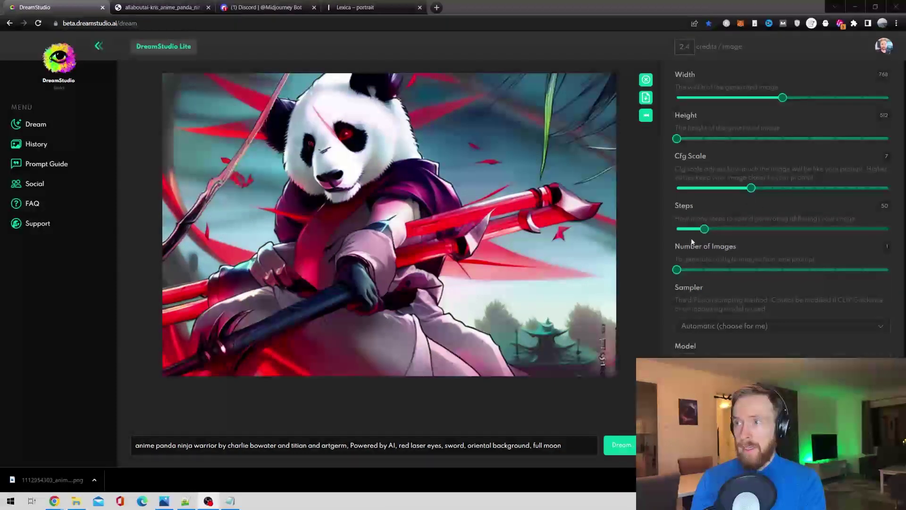
pyautogui.moveTo(704, 229)
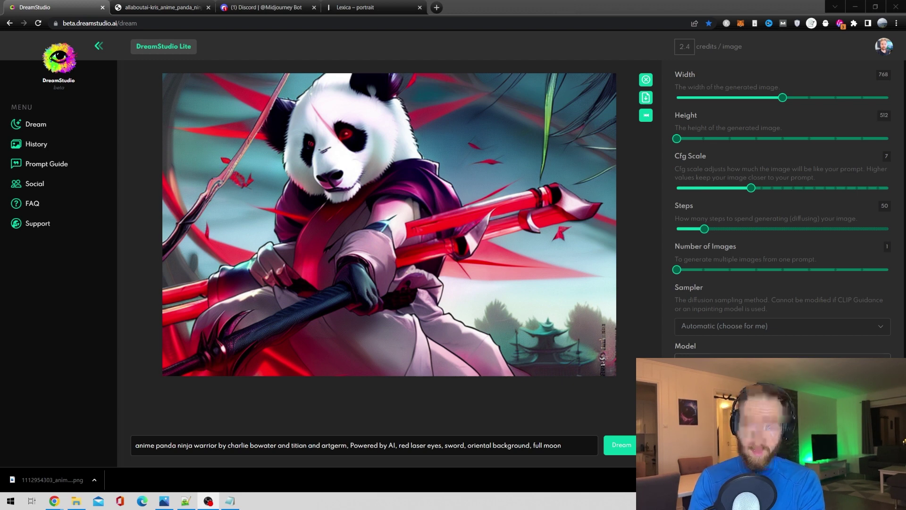
pyautogui.moveTo(504, 281)
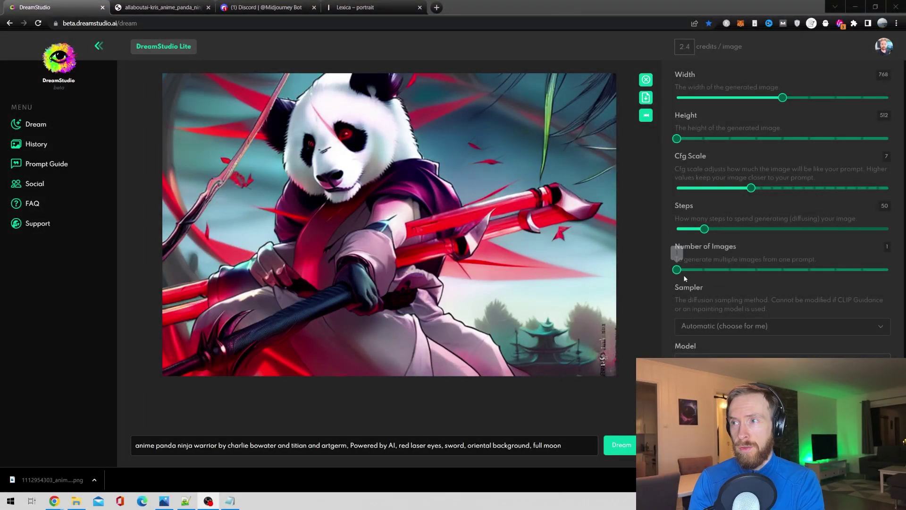
pyautogui.moveTo(333, 213)
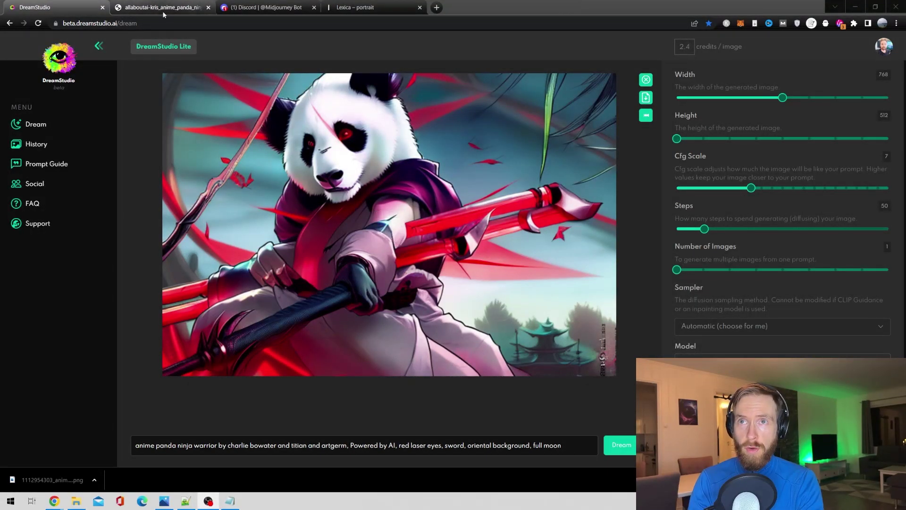
# Step: View Midjourney's upscaled panda ninja at full size, then return to DreamStudio's supercar setup
pyautogui.click(281, 10)
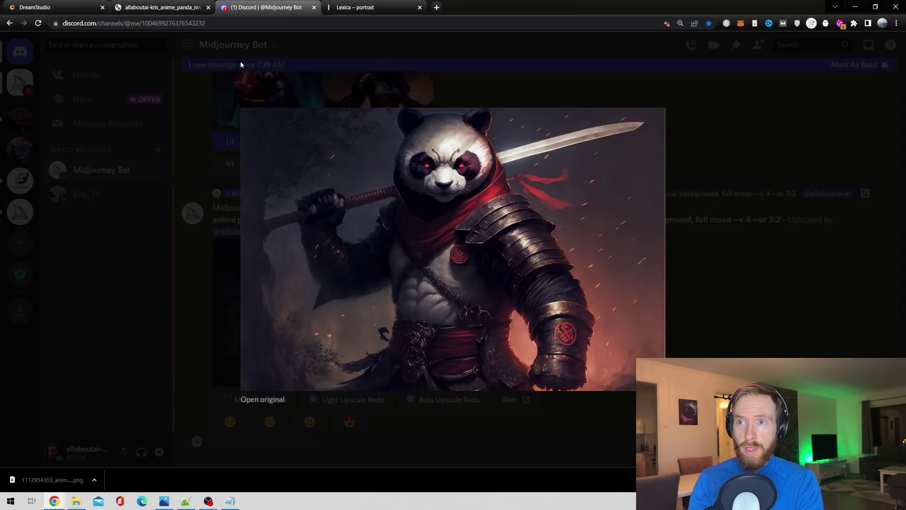
pyautogui.click(227, 118)
pyautogui.click(163, 7)
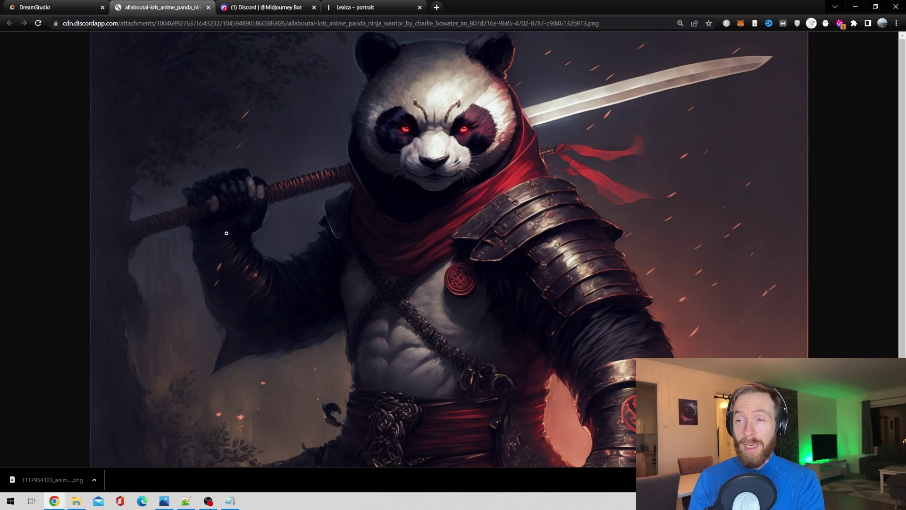
pyautogui.click(58, 6)
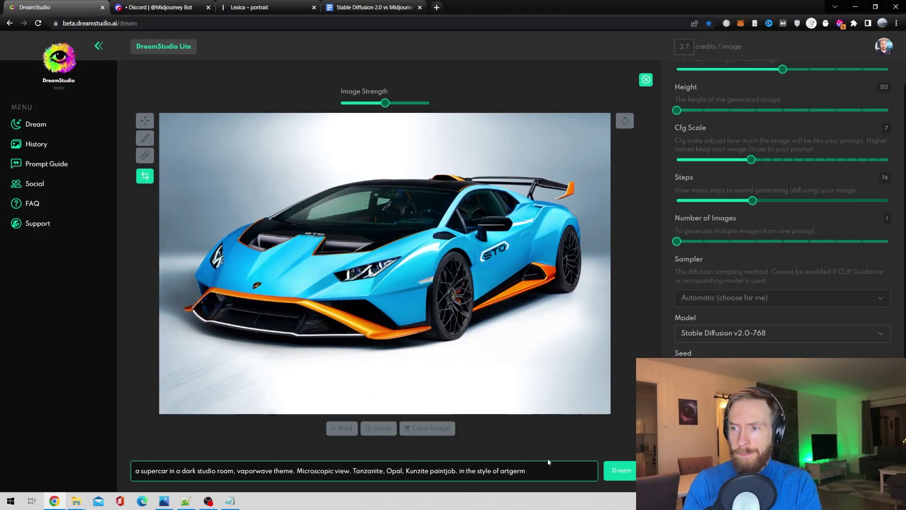
# Step: Render the supercar image-to-image at about 45% image strength, then go to the Midjourney chat
pyautogui.moveTo(537, 471); pyautogui.dragTo(132, 473)
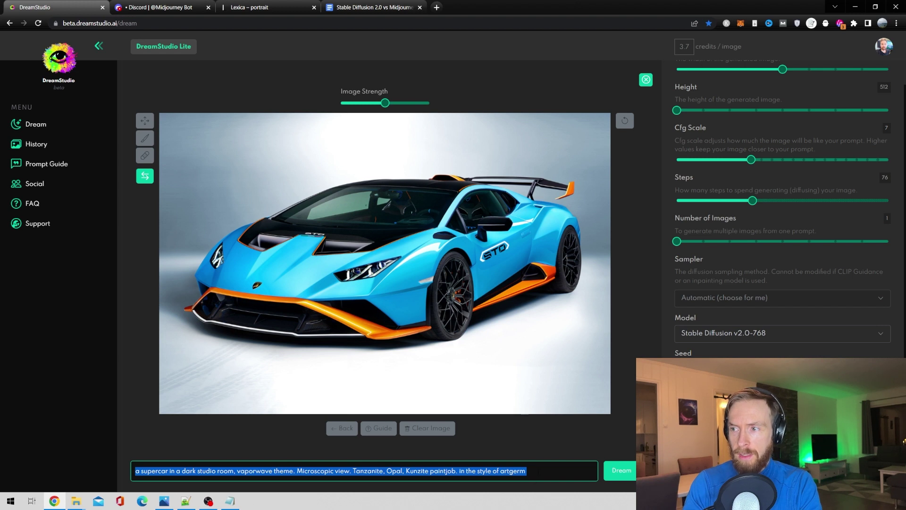
pyautogui.press('End')
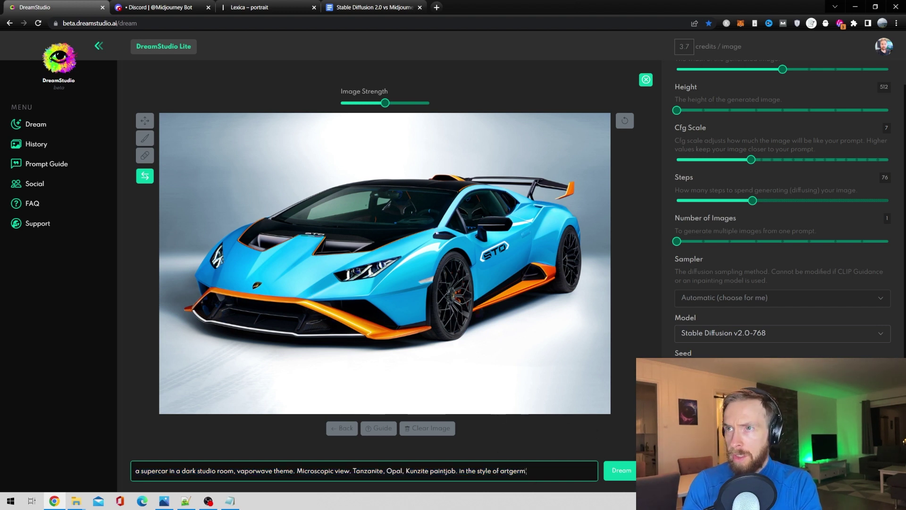
pyautogui.moveTo(385, 102); pyautogui.dragTo(366, 104)
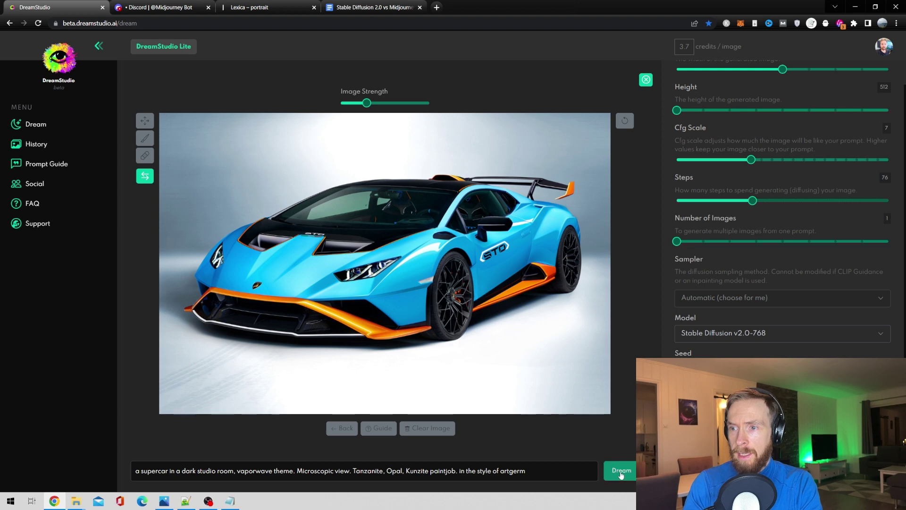
pyautogui.click(619, 472)
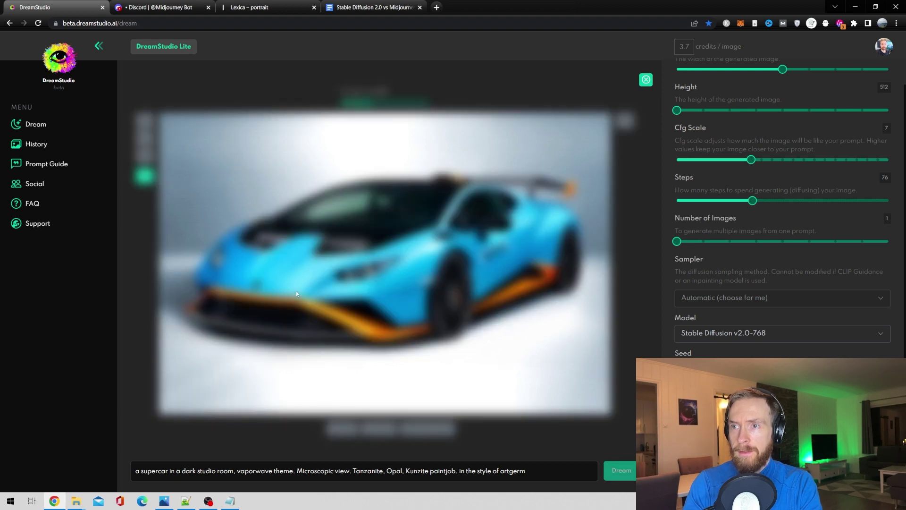
pyautogui.click(143, 6)
pyautogui.click(258, 460)
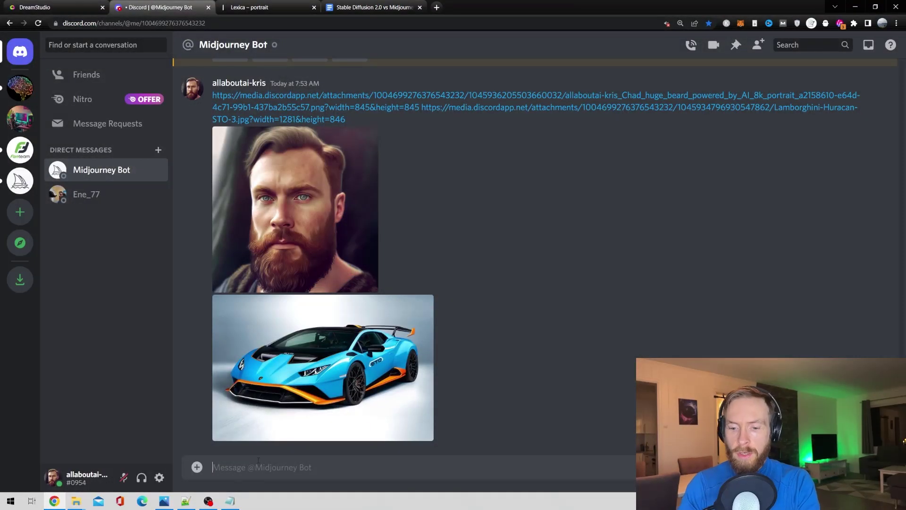
# Step: Start a Midjourney /imagine request with the blue Lamborghini image link pasted in
pyautogui.write('/imagin')
pyautogui.press('Tab')
pyautogui.click(359, 339)
pyautogui.rightClick(366, 319)
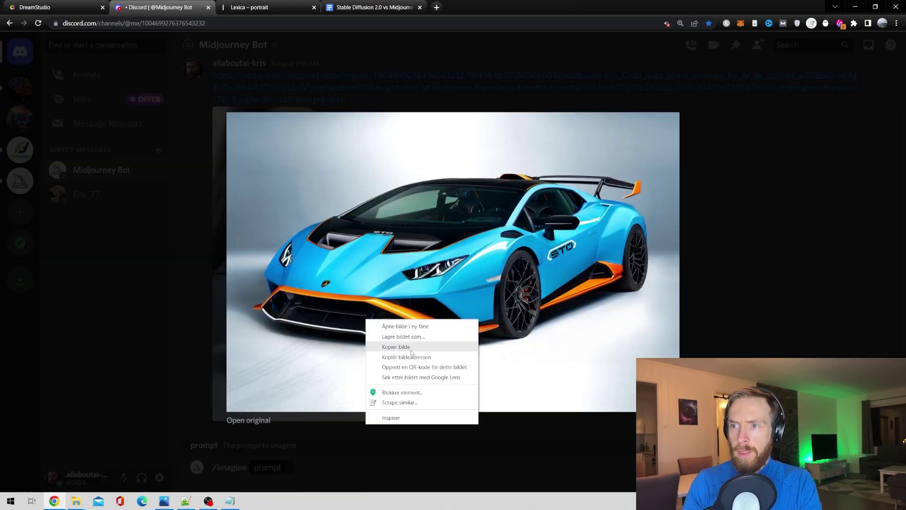
pyautogui.click(414, 357)
pyautogui.press('Escape')
pyautogui.hotkey('ctrl', 'v')
# Step: Copy the vaporwave supercar prompt from DreamStudio, append it after the link, and send
pyautogui.hotkey('ctrl', '1')
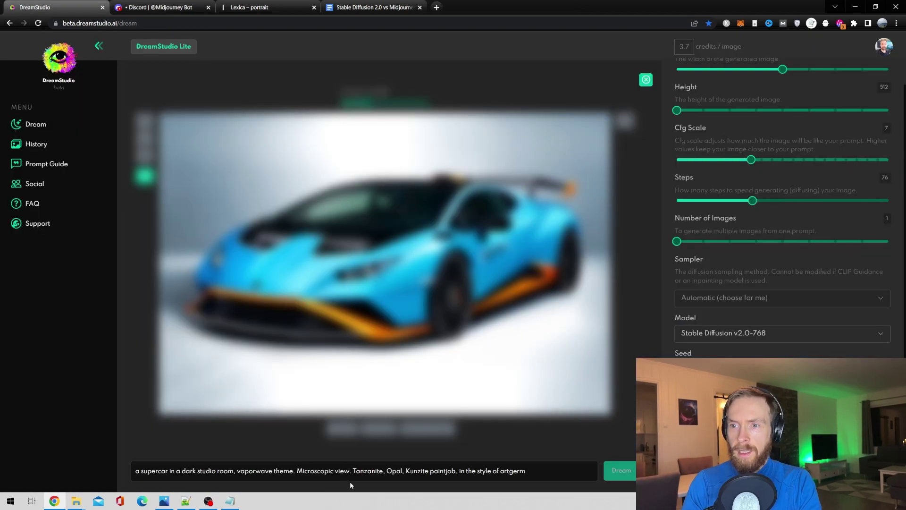
pyautogui.hotkey('ctrl', 'a')
pyautogui.hotkey('ctrl', 'c')
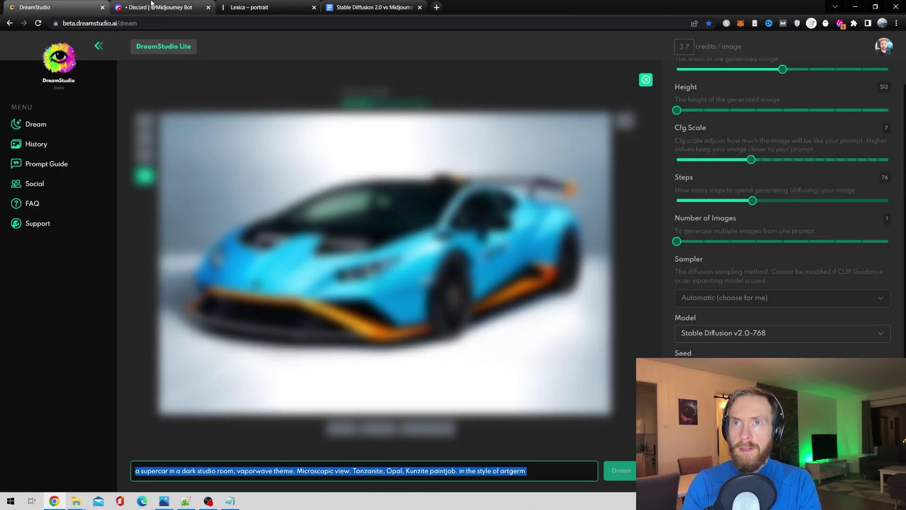
pyautogui.hotkey('ctrl', '2')
pyautogui.hotkey('ctrl', 'v')
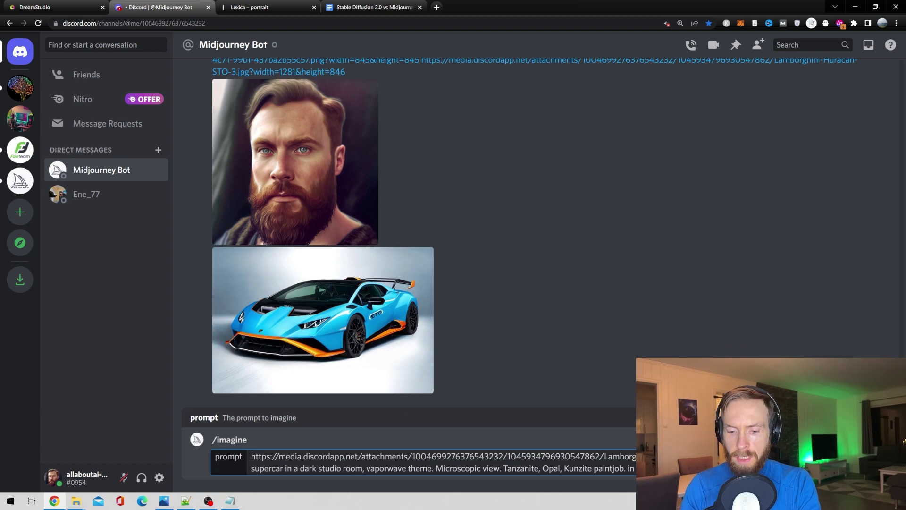
pyautogui.press('Return')
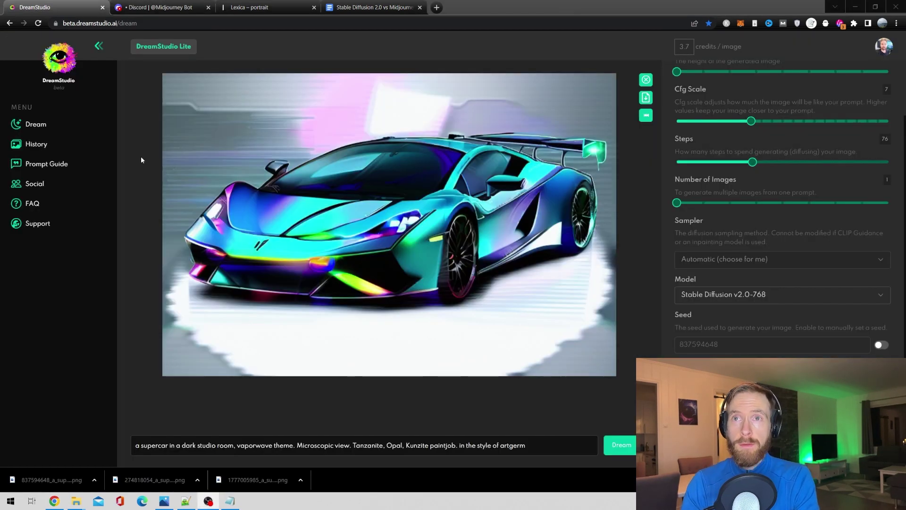
# Step: Check Midjourney's vaporwave supercar grid, then return to DreamStudio's bearded portrait setup
pyautogui.click(166, 5)
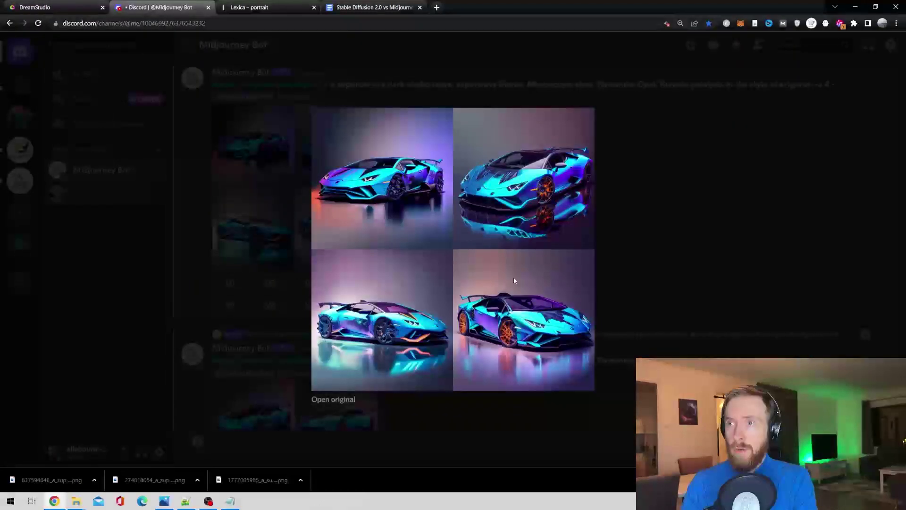
pyautogui.click(70, 3)
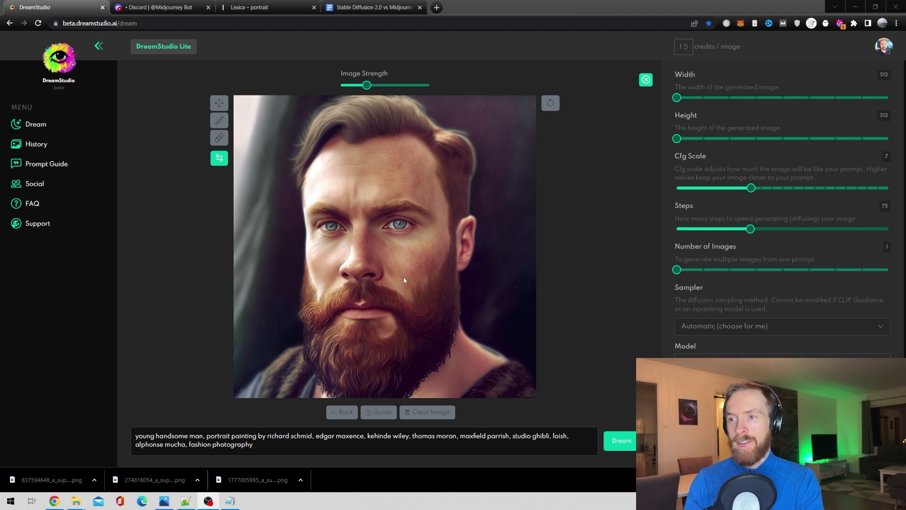
# Step: Start the young handsome man portrait render over the bearded image and copy its prompt
pyautogui.hotkey('alt', 'Tab')
pyautogui.hotkey('ctrl', 'a')
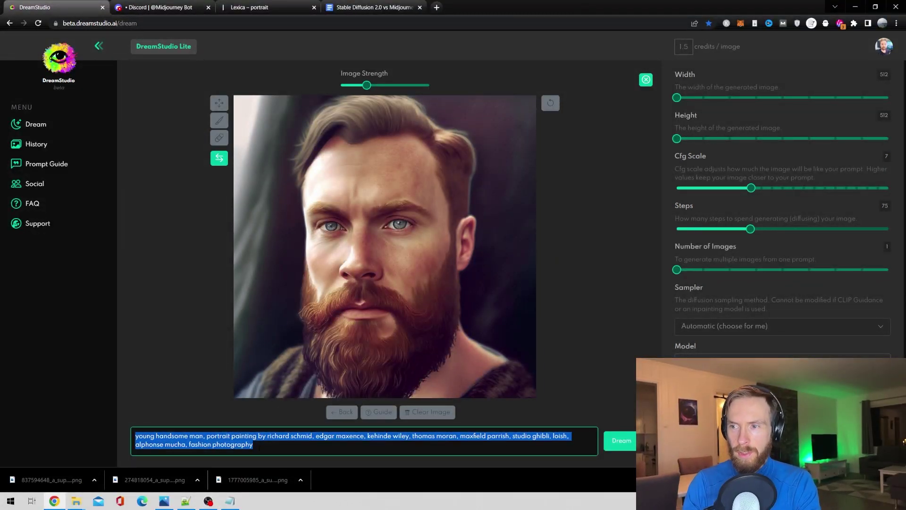
pyautogui.click(254, 443)
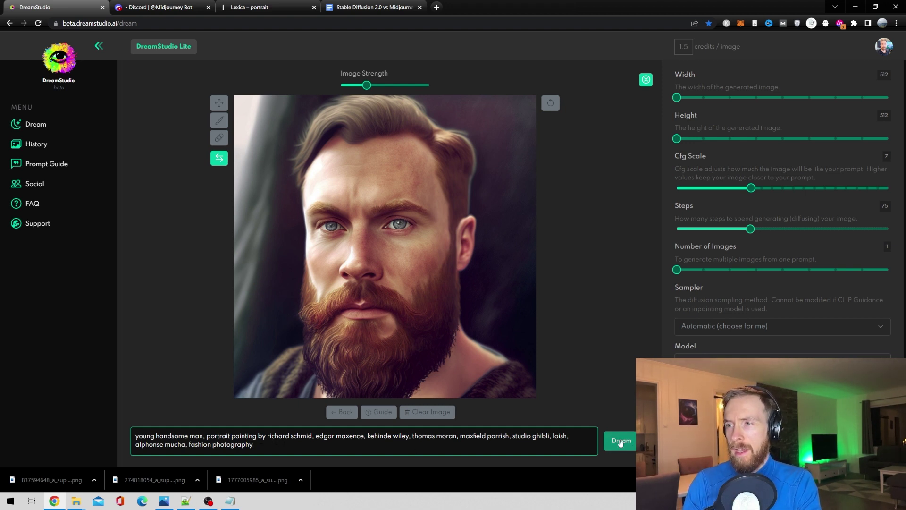
pyautogui.click(620, 441)
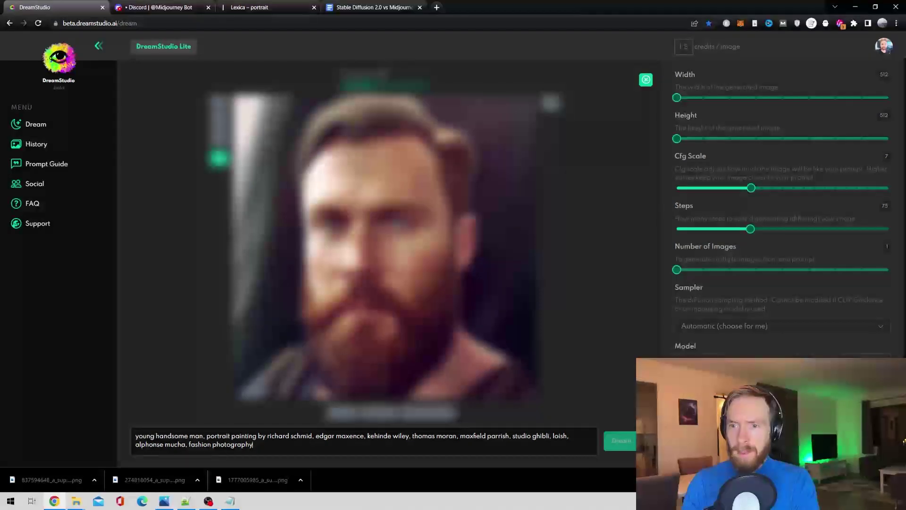
pyautogui.hotkey('ctrl', 'a')
pyautogui.click(158, 7)
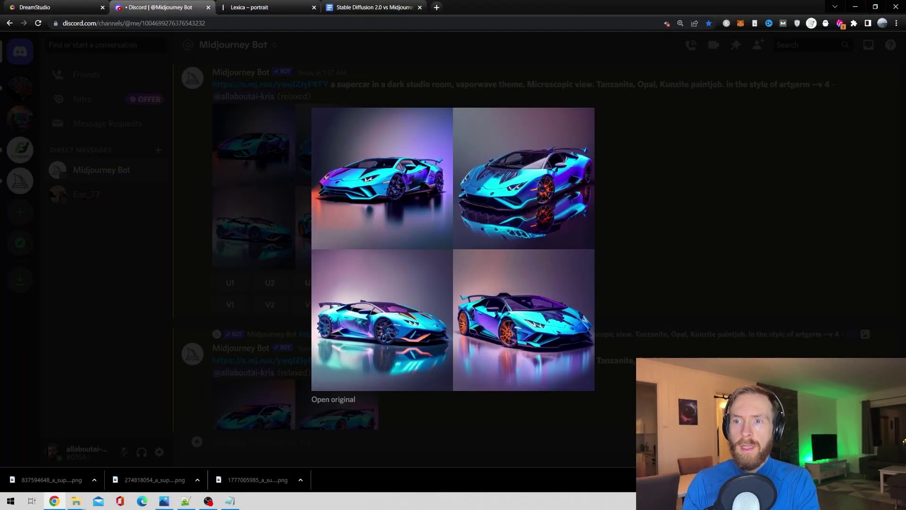
# Step: Start a Midjourney /imagine request with the portrait prompt and --v 4
pyautogui.click(268, 390)
pyautogui.scroll(-4, 283, 377)
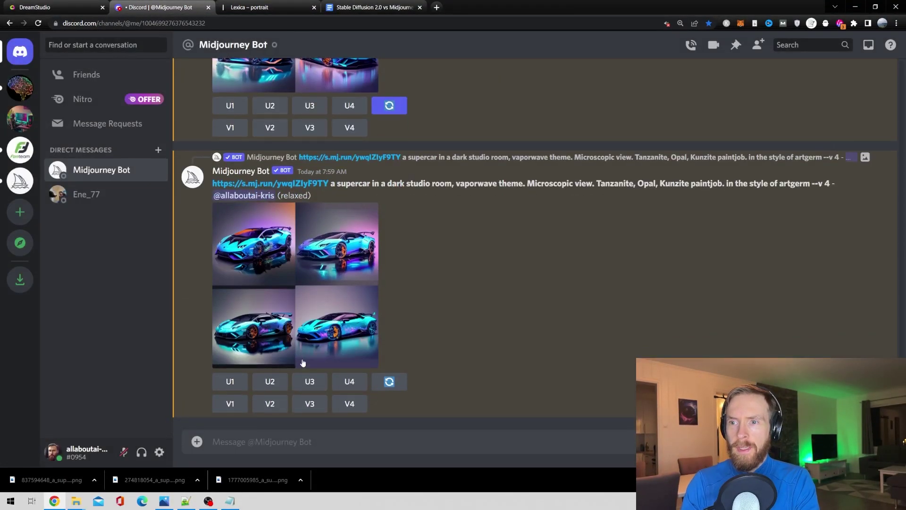
pyautogui.write('/imagine')
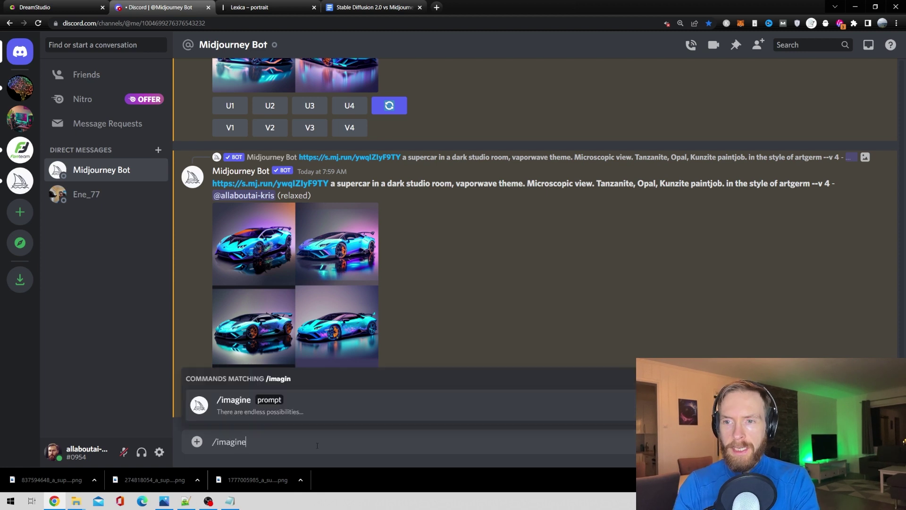
pyautogui.press('Return')
pyautogui.hotkey('ctrl', 'v')
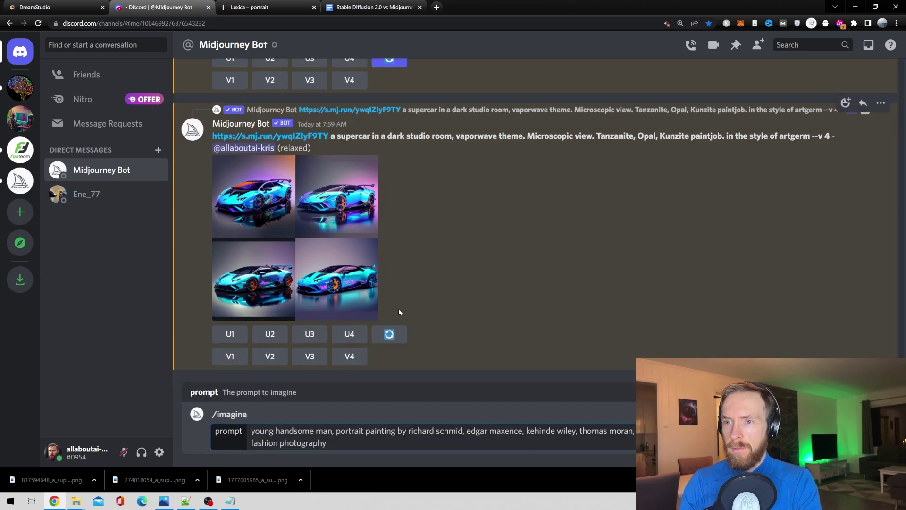
pyautogui.write('--v 4')
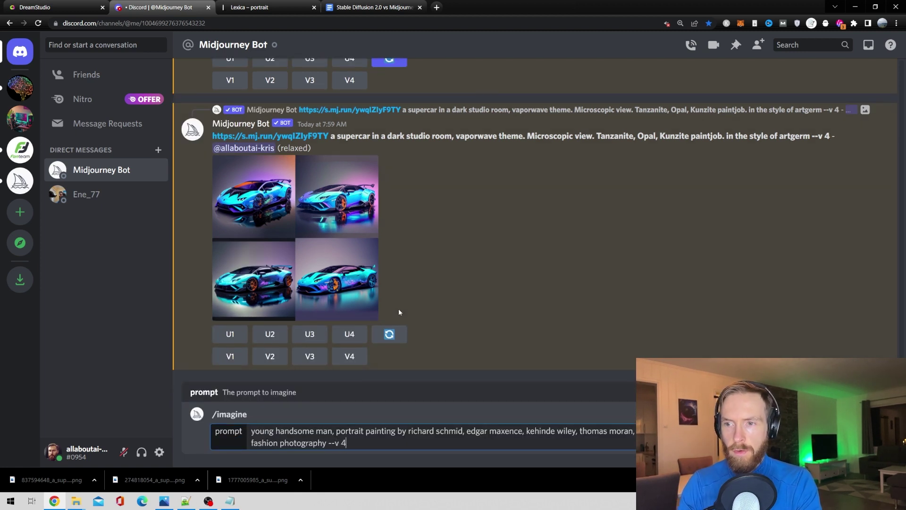
# Step: Put the bearded portrait link before the prompt and send, then download DreamStudio's portrait PNG
pyautogui.scroll(10, 399, 308)
pyautogui.click(316, 255)
pyautogui.rightClick(383, 247)
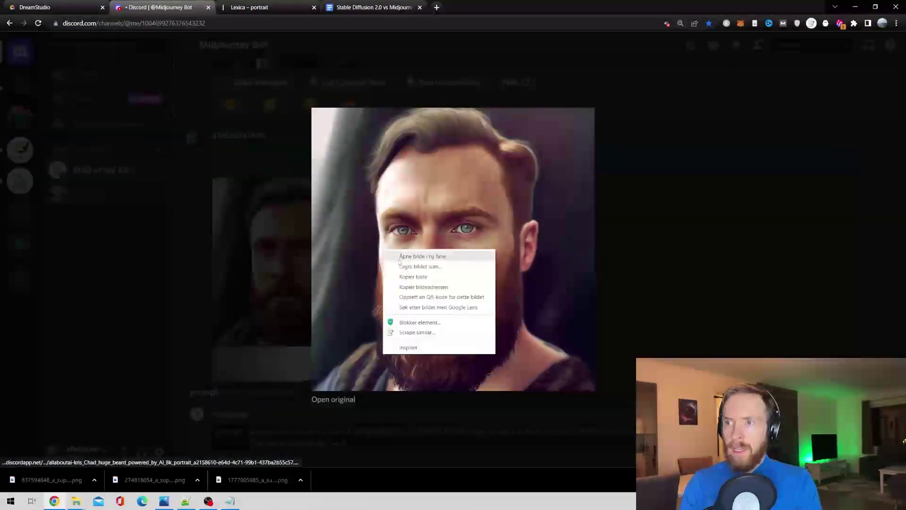
pyautogui.click(437, 287)
pyautogui.click(642, 288)
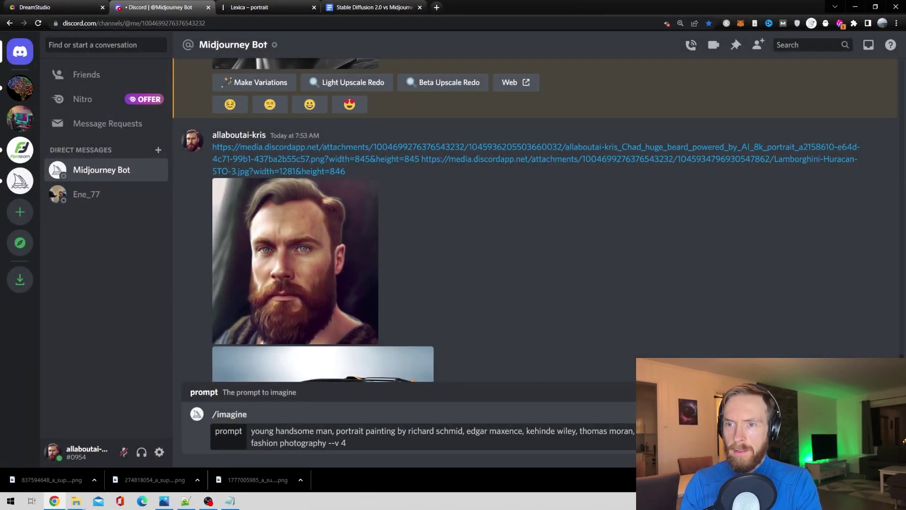
pyautogui.hotkey('ctrl', 'v')
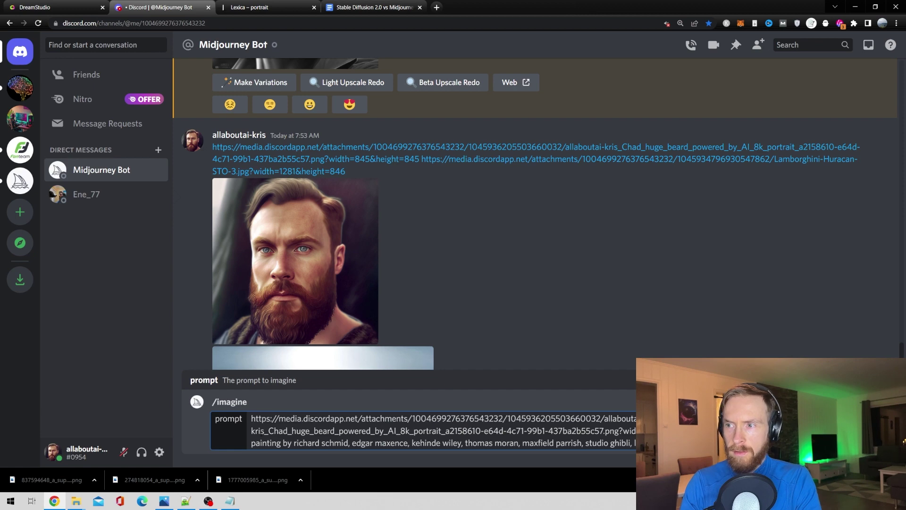
pyautogui.press('Return')
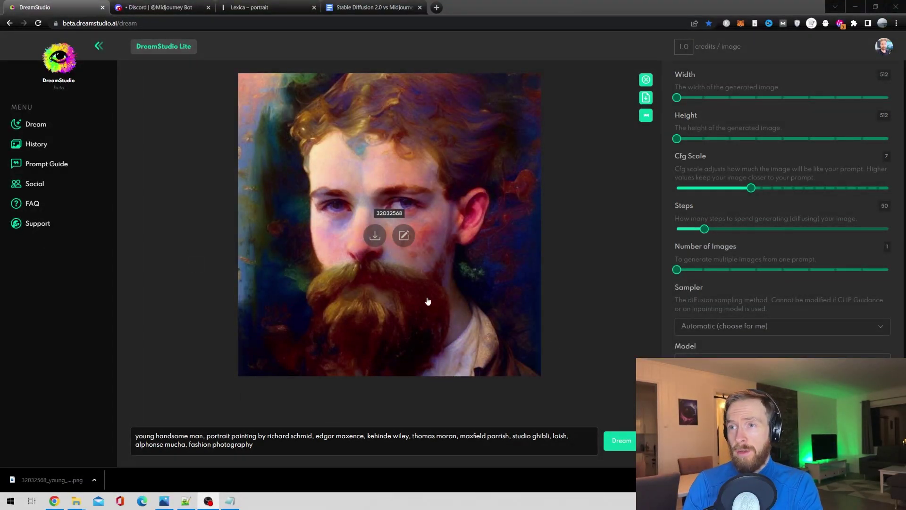
pyautogui.click(376, 243)
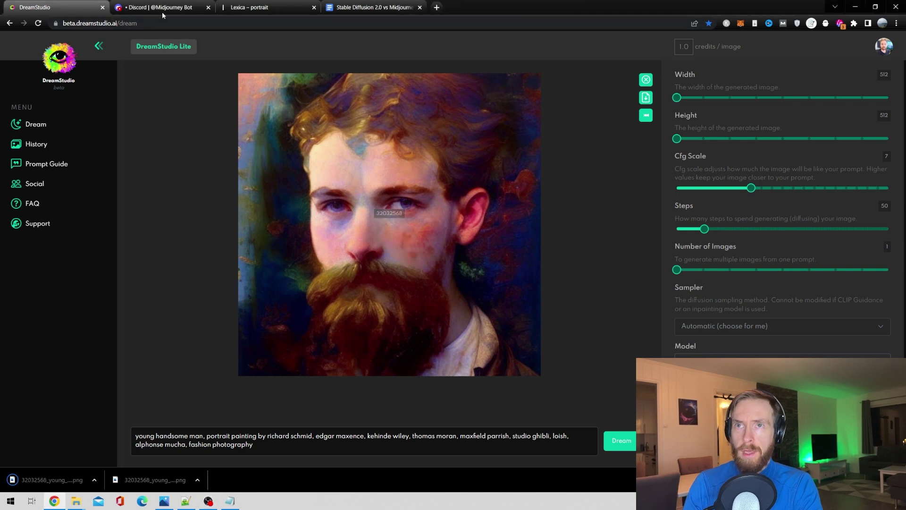
pyautogui.click(158, 7)
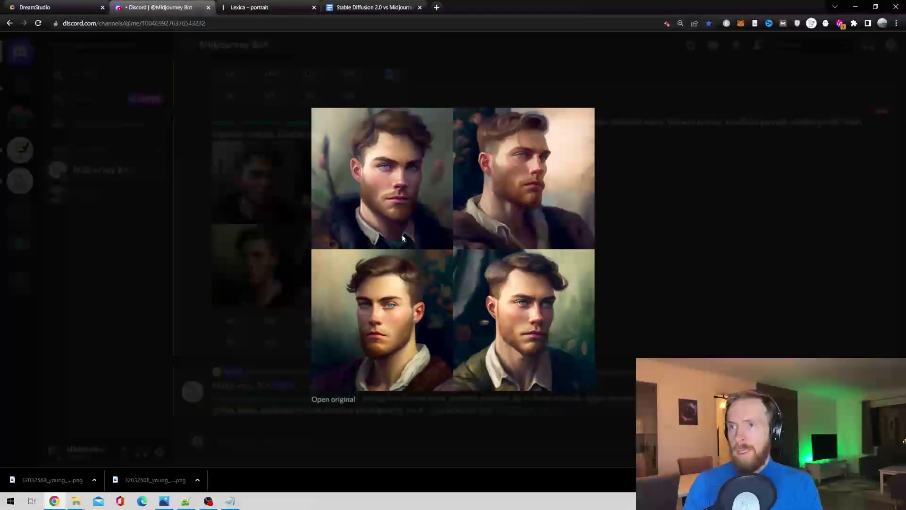